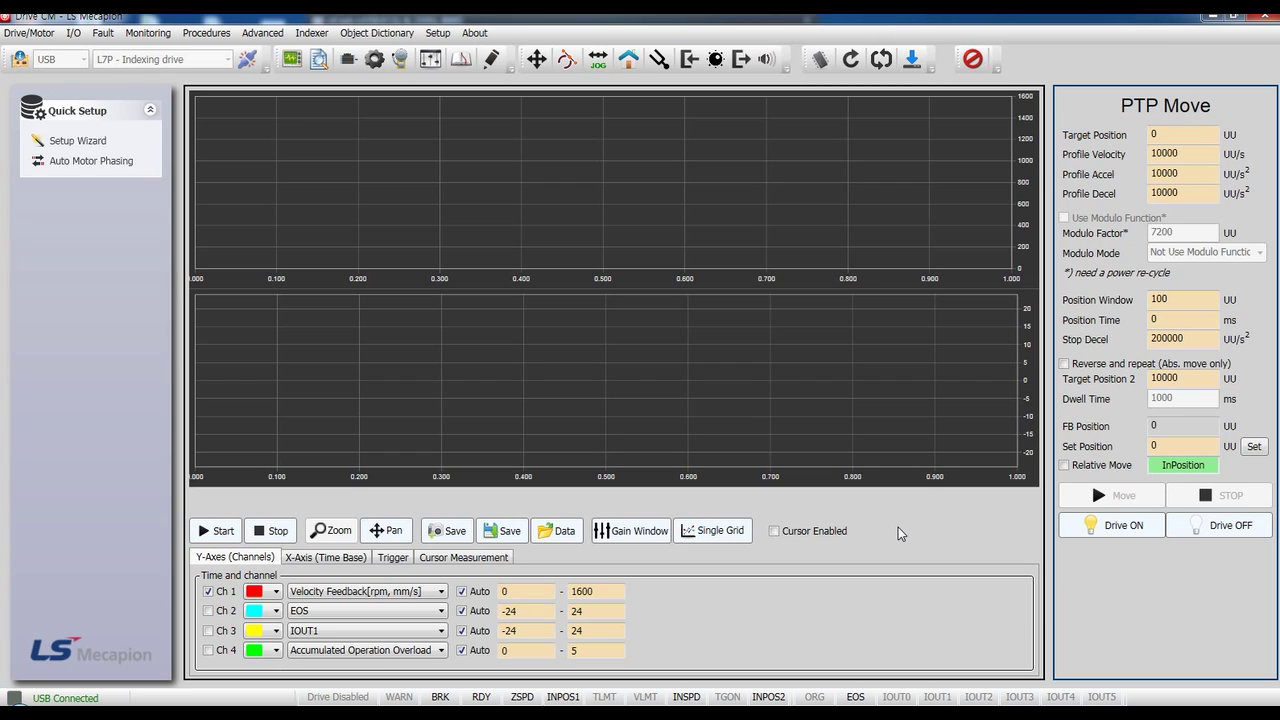
Set Coordinate Select (0x3001) to 1 in the drive-specific index parameters and save the parameters to memory.
click(365, 34)
click(404, 55)
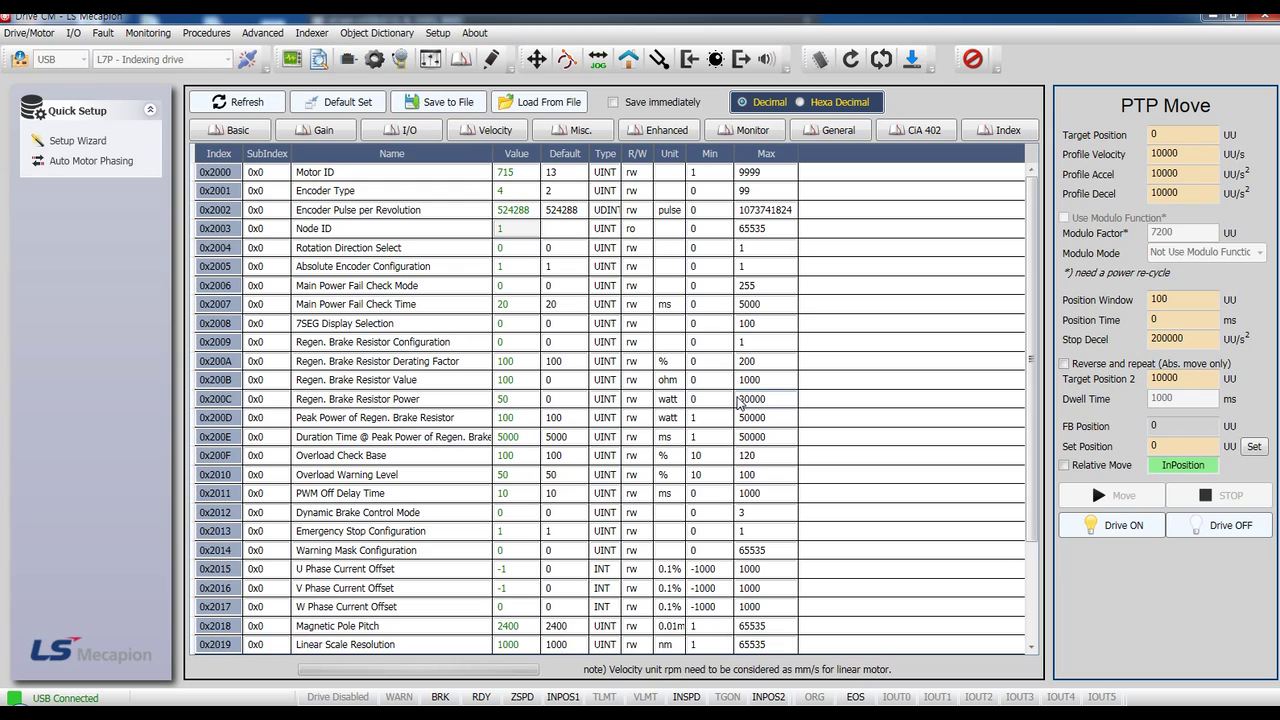
click(985, 131)
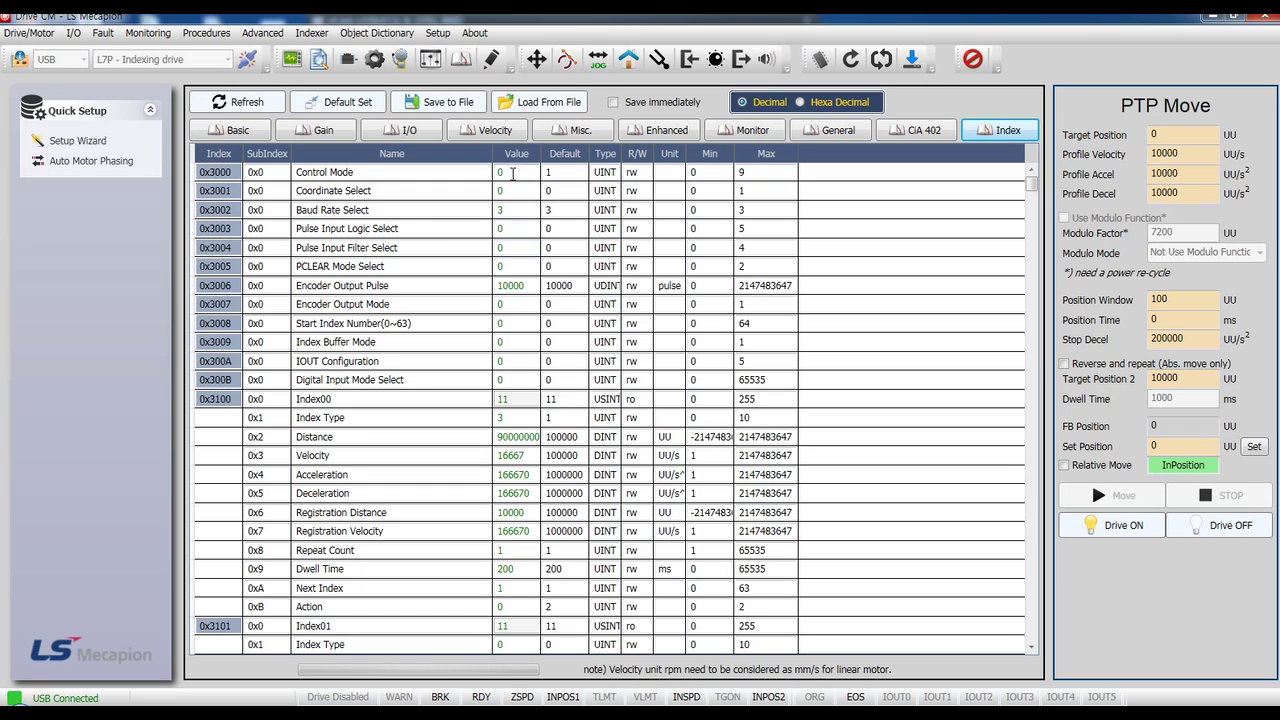
click(512, 172)
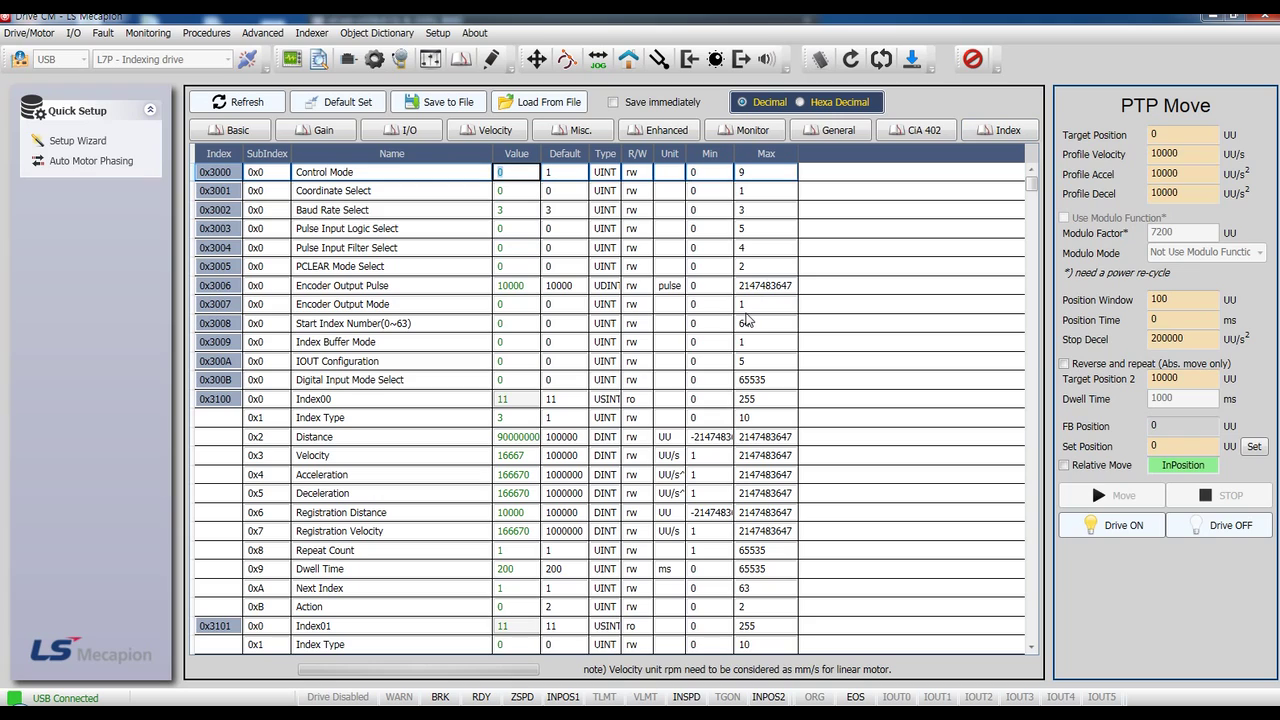
click(515, 192)
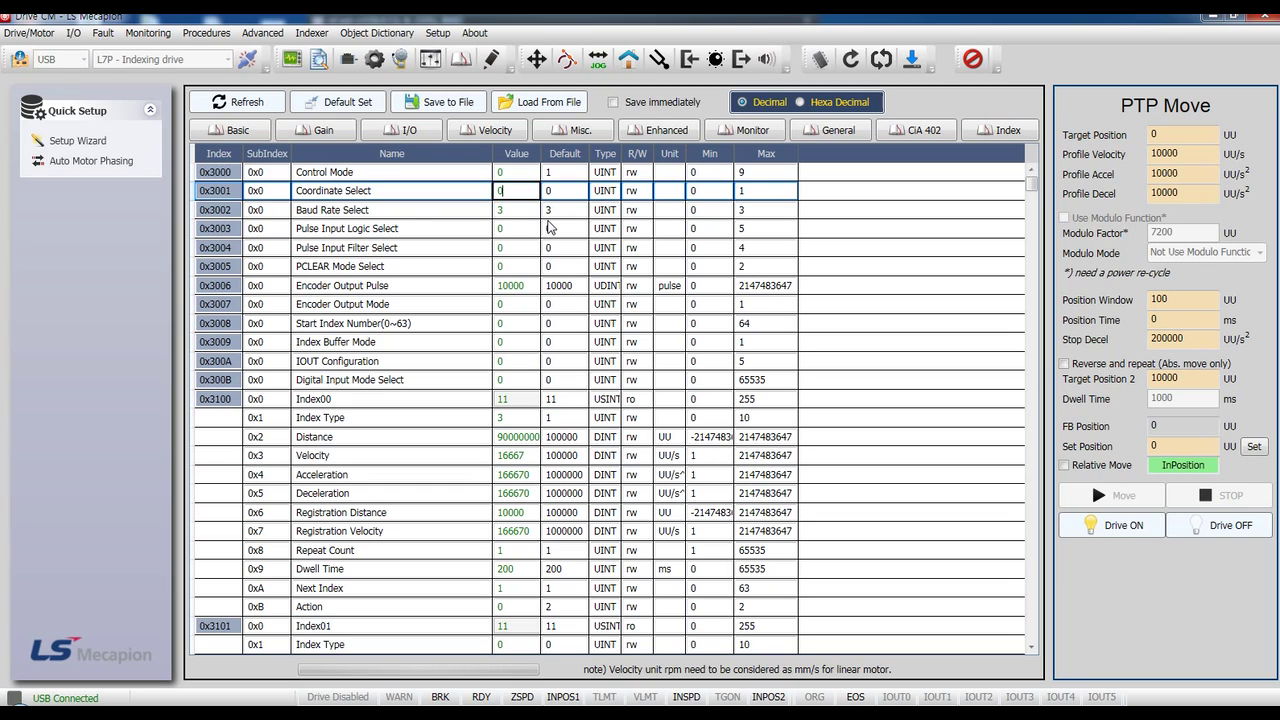
key(BackSpace)
key(Return)
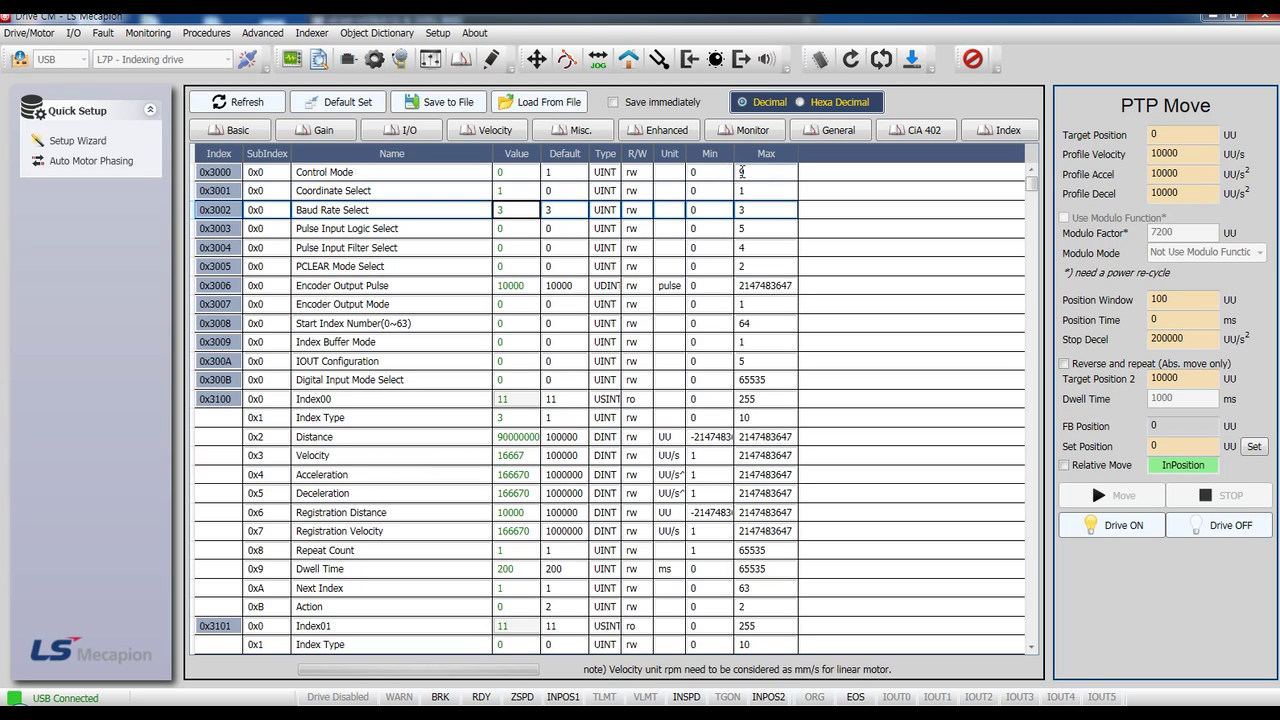
click(819, 59)
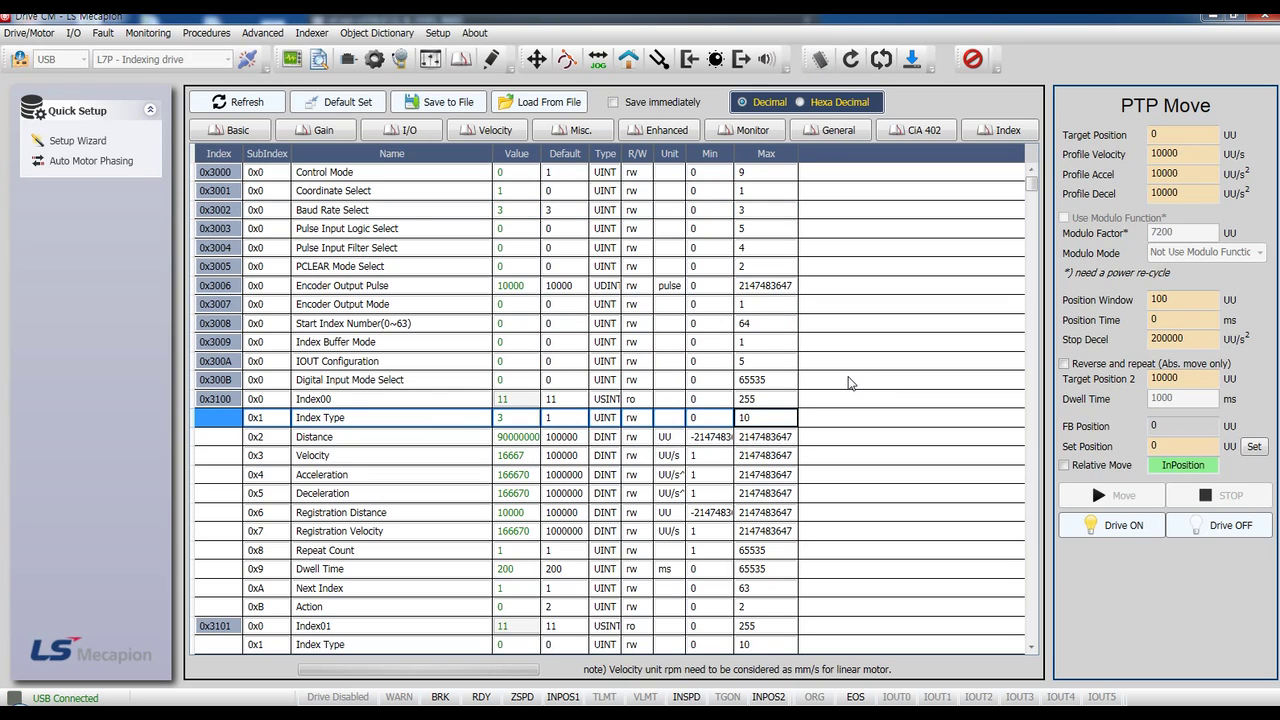
Set the gear ratio's Shaft Revolutions to 720 in the drive configuration and save the parameters to memory.
click(374, 59)
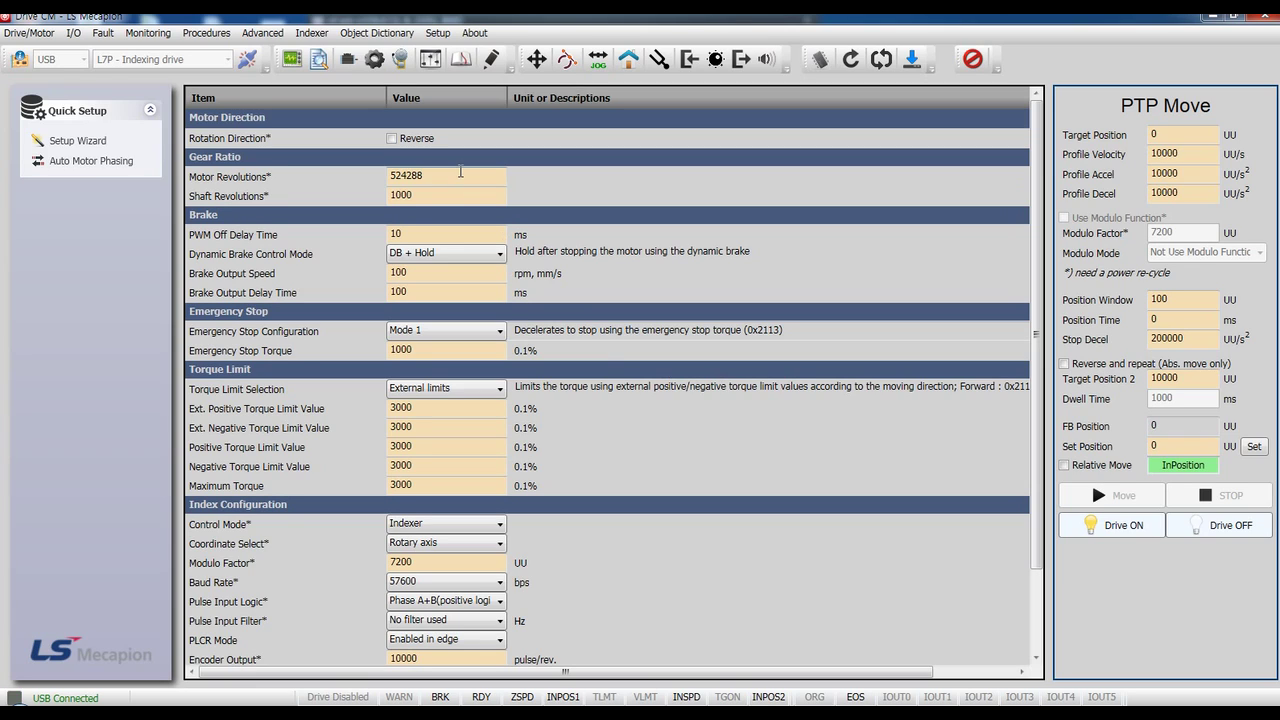
click(461, 174)
click(445, 195)
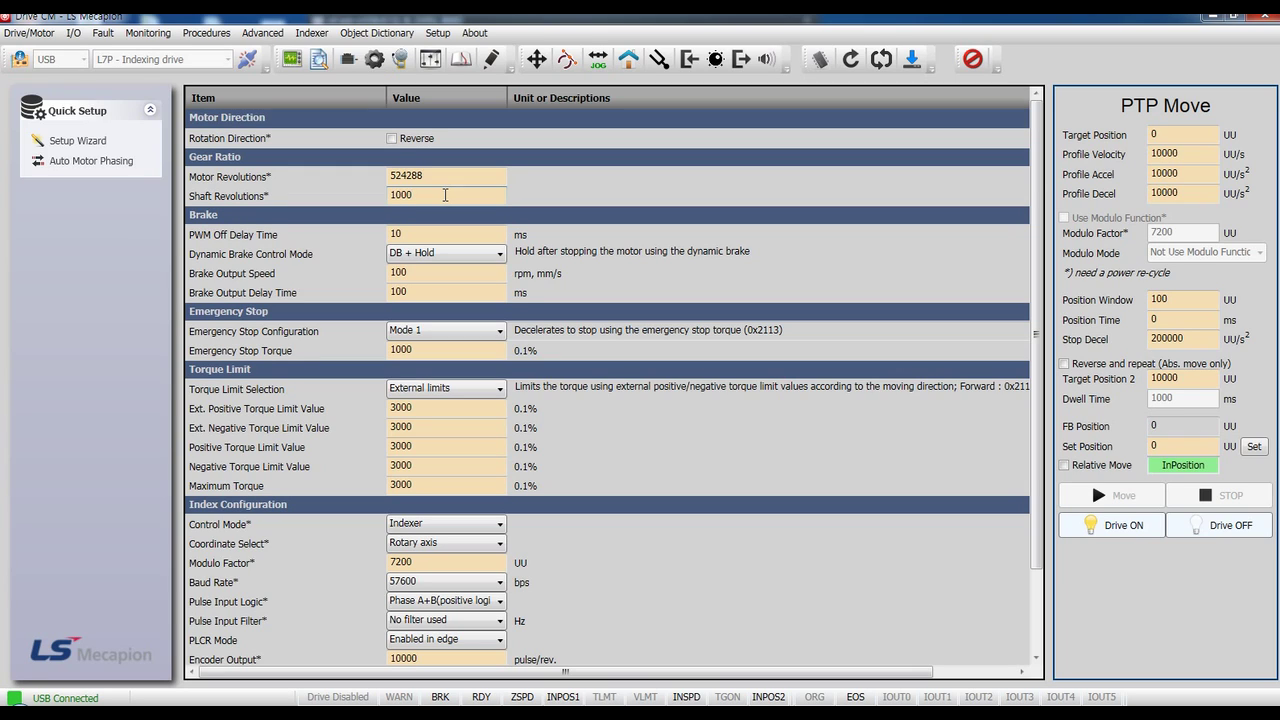
key(BackSpace)
key(BackSpace)
key(BackSpace)
key(BackSpace)
text(720)
key(Return)
click(820, 60)
Soft-reset the drive to apply the new gear ratio.
click(912, 60)
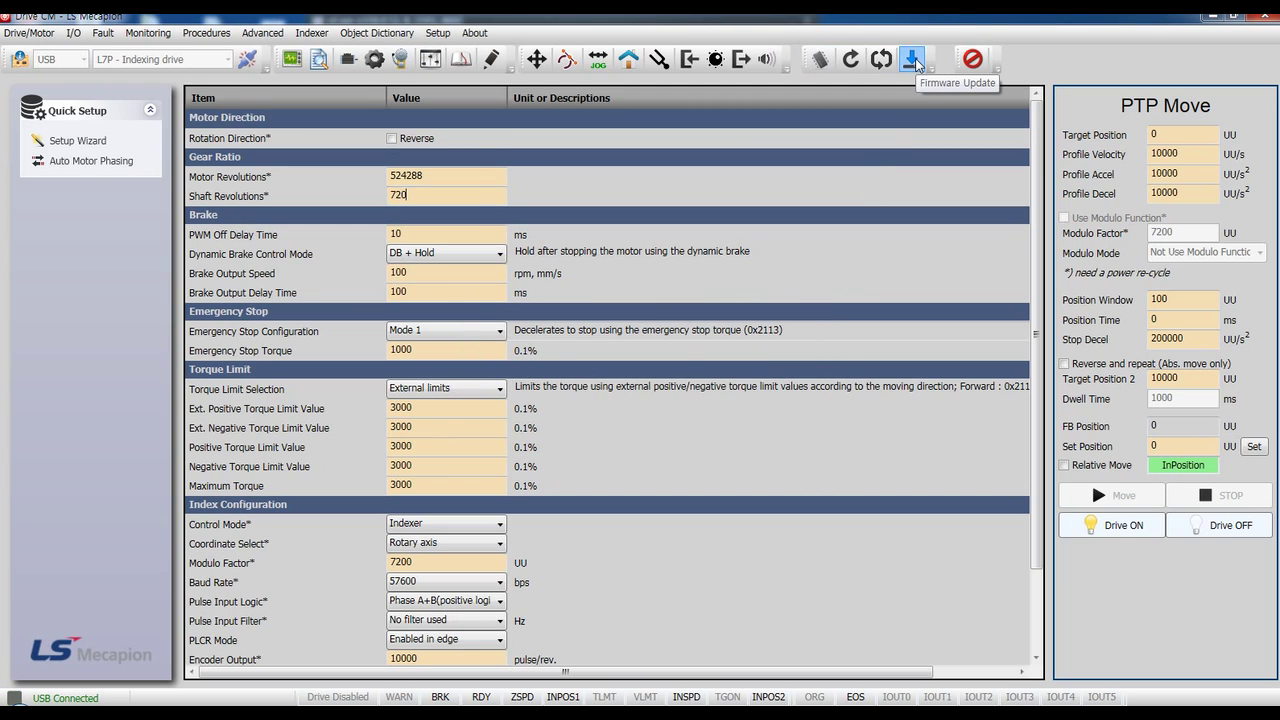
click(468, 176)
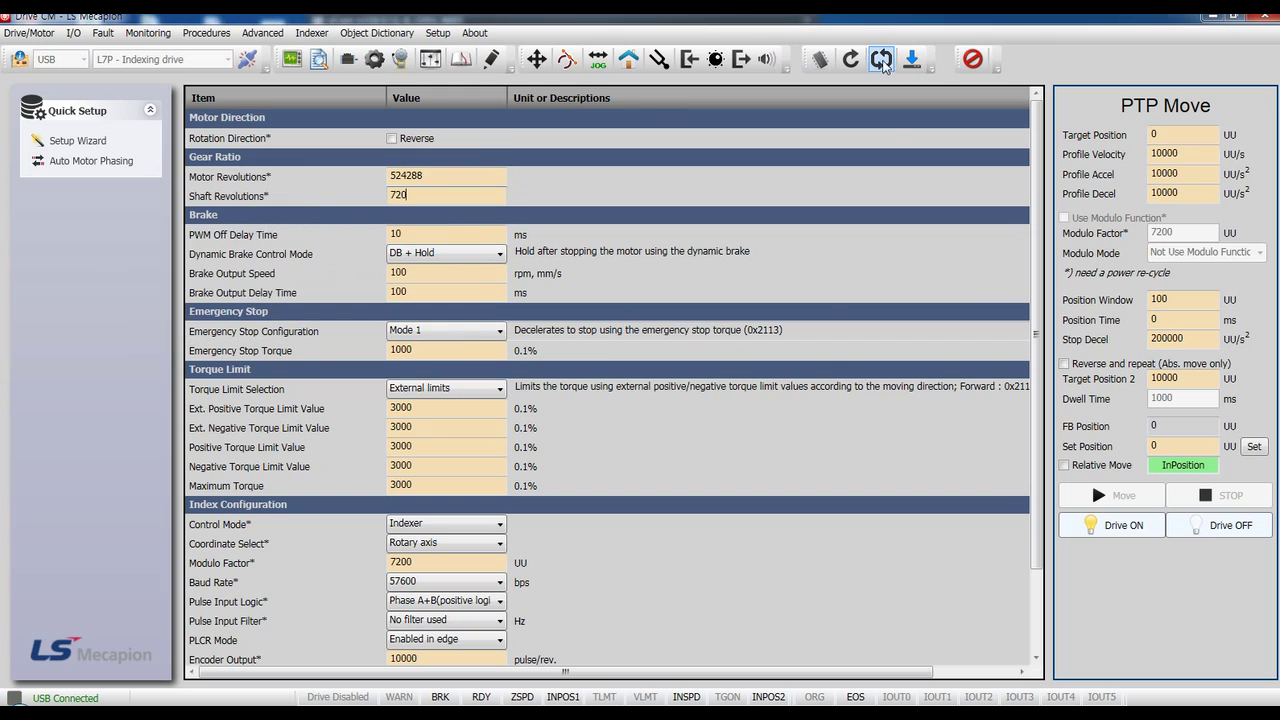
click(881, 60)
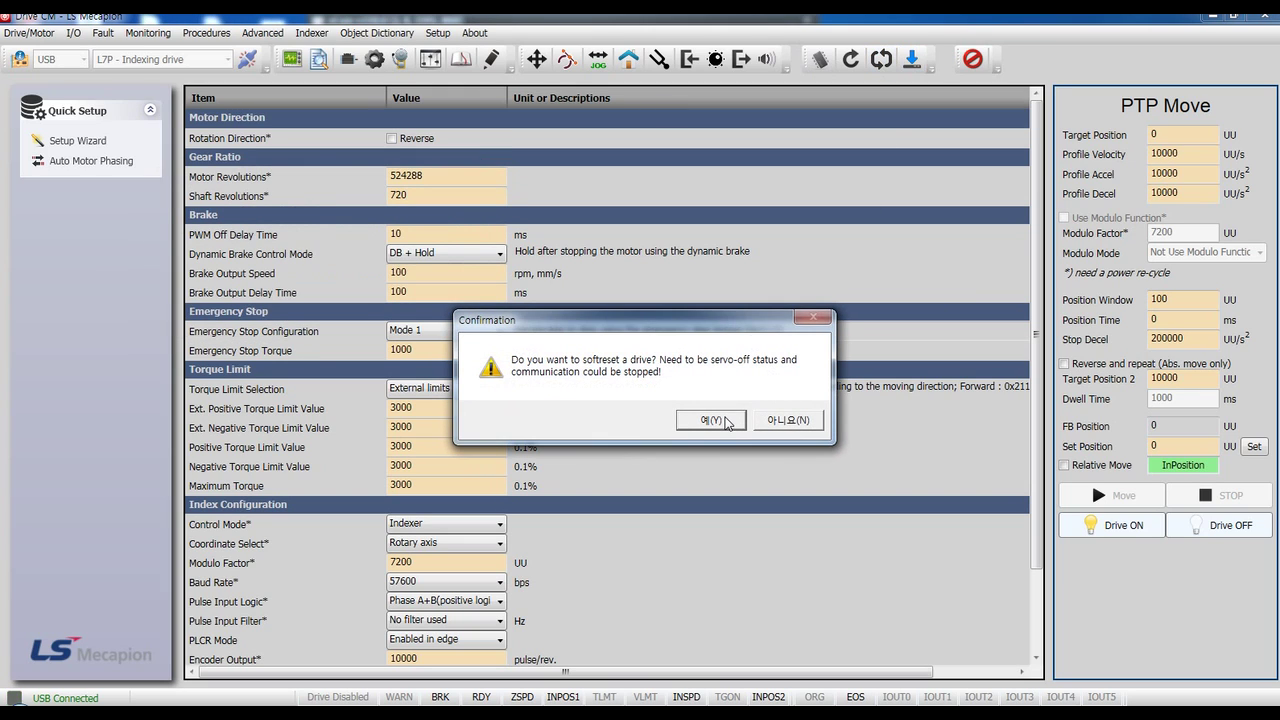
click(727, 421)
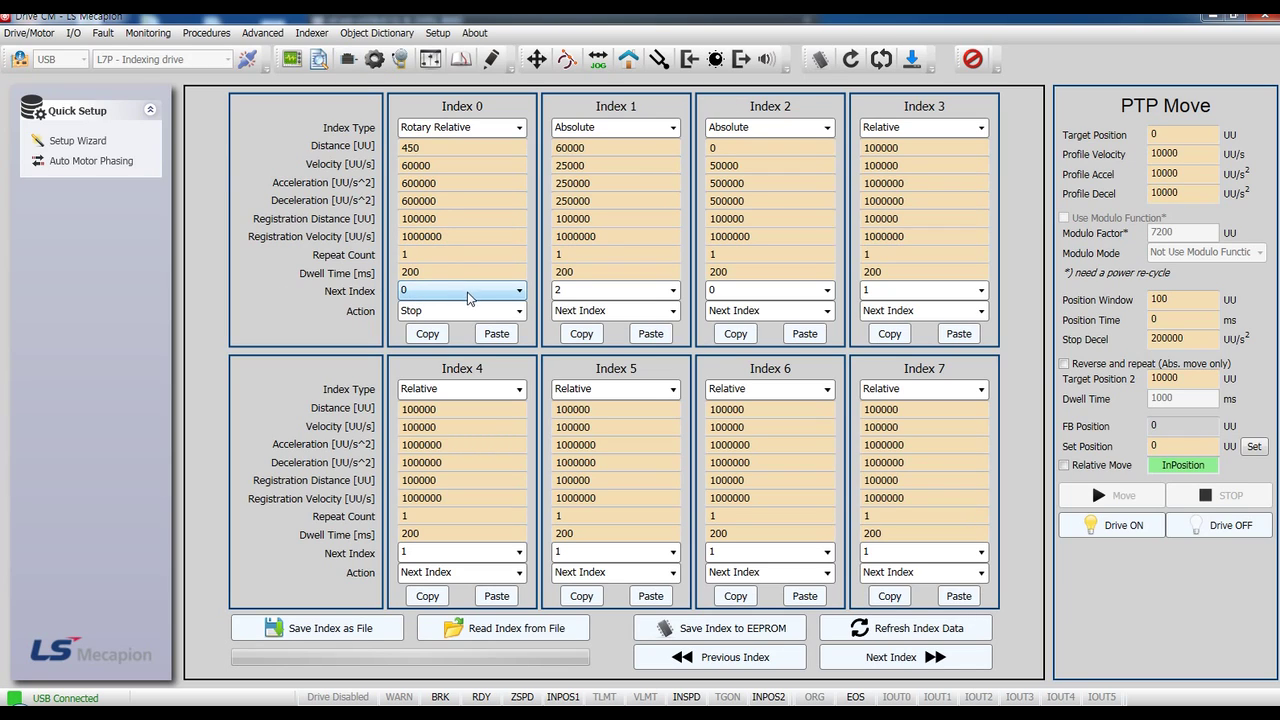
Save the index data to EEPROM and open the Indexer Test.
click(737, 633)
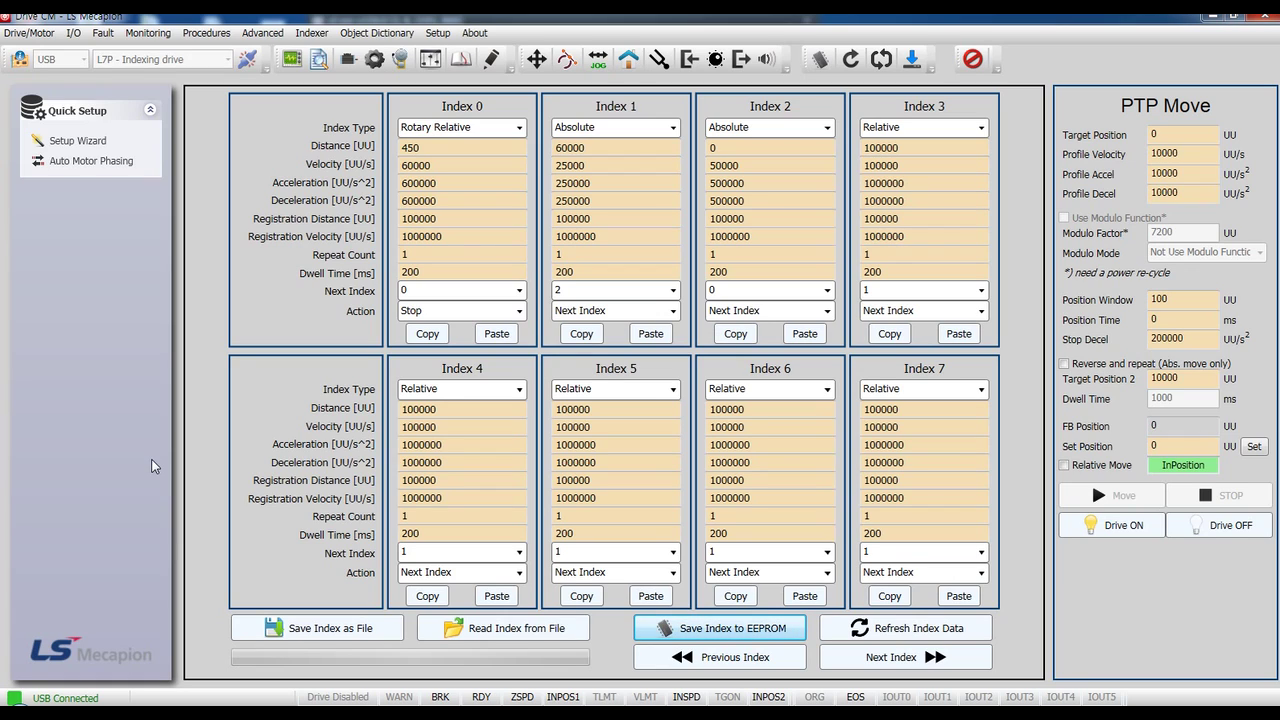
click(311, 33)
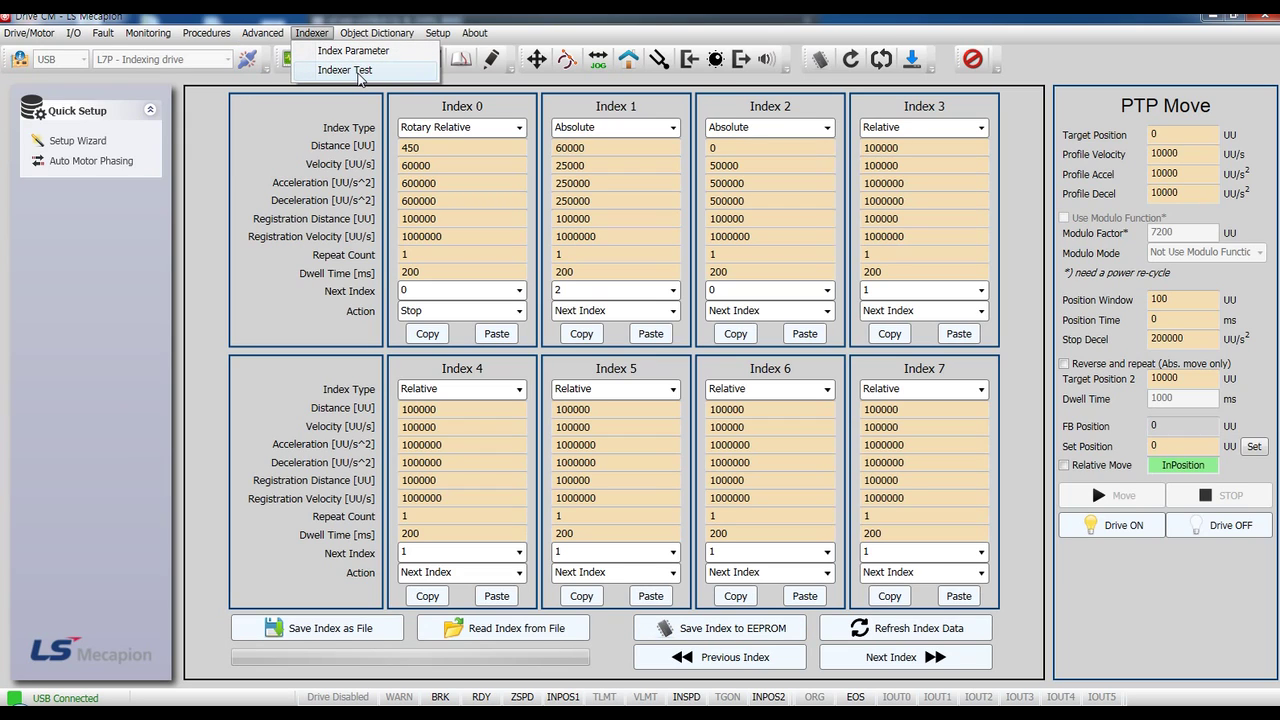
click(358, 72)
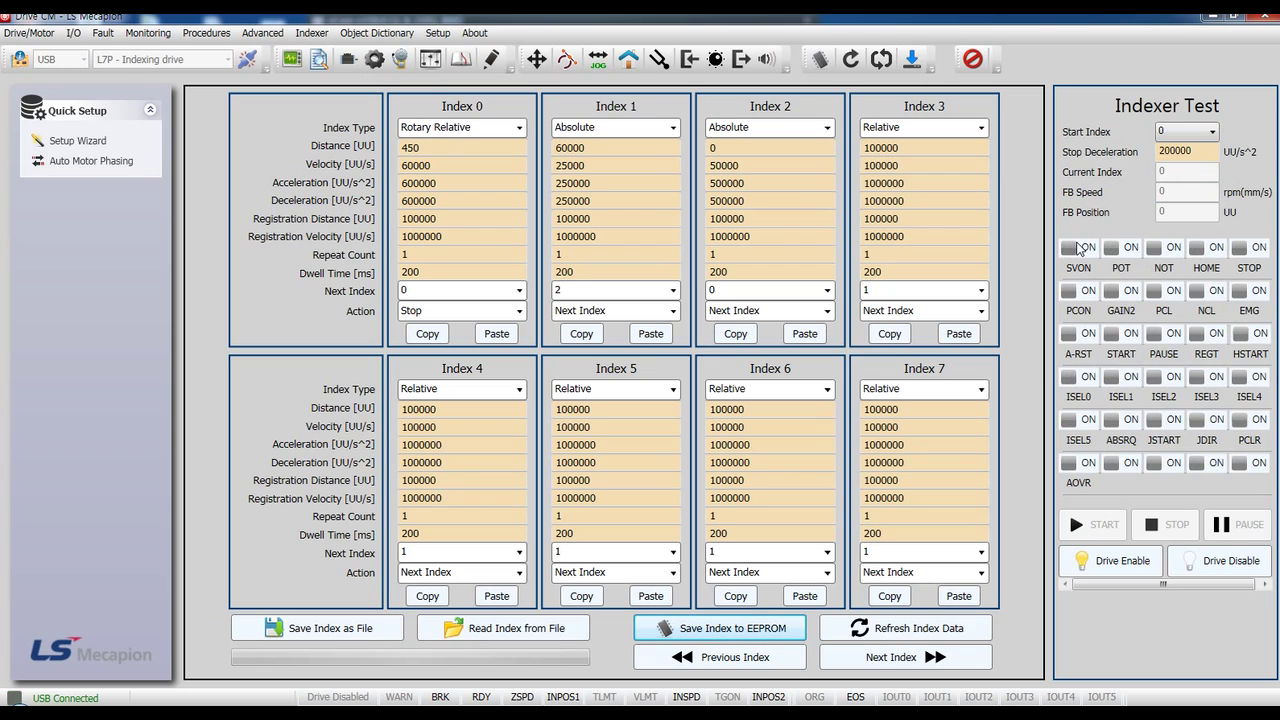
Switch on the SVON signal and pulse HSTART on and off to home the axis.
click(1079, 248)
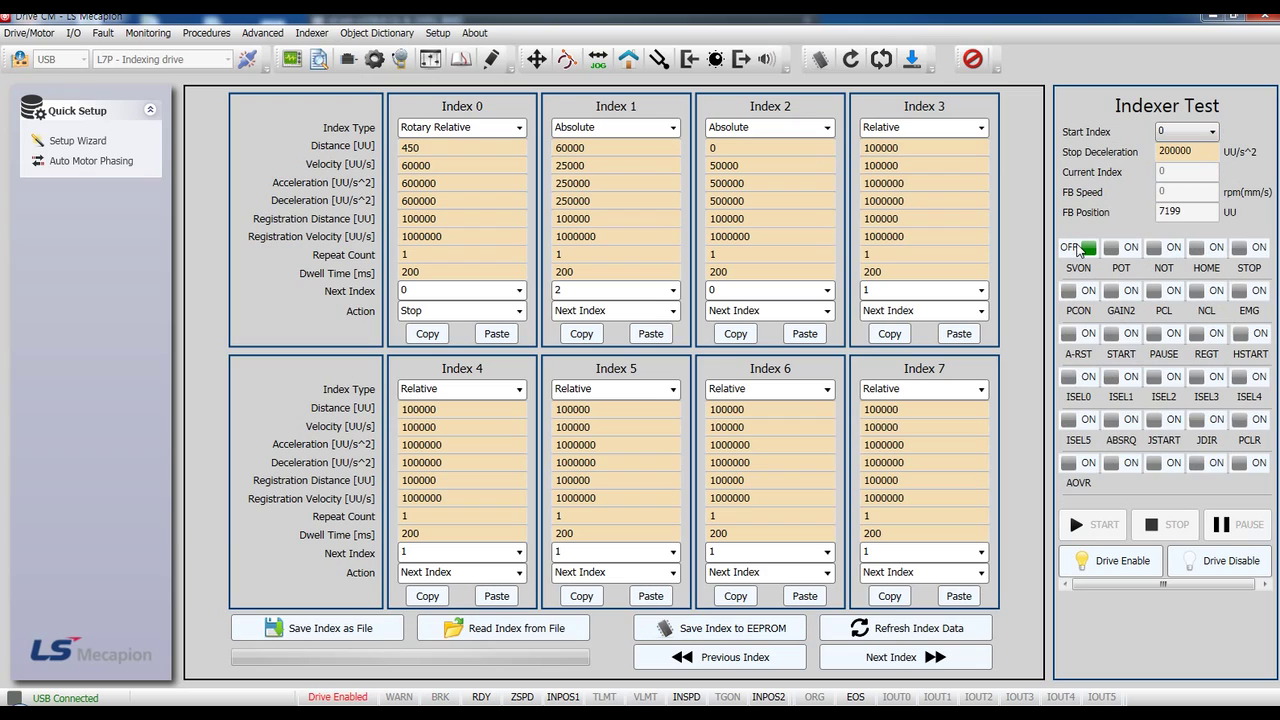
click(1255, 336)
click(1258, 339)
Toggle the START signal on and off repeatedly to run the 450 UU Rotary Relative move of Index 0 several times.
click(1127, 335)
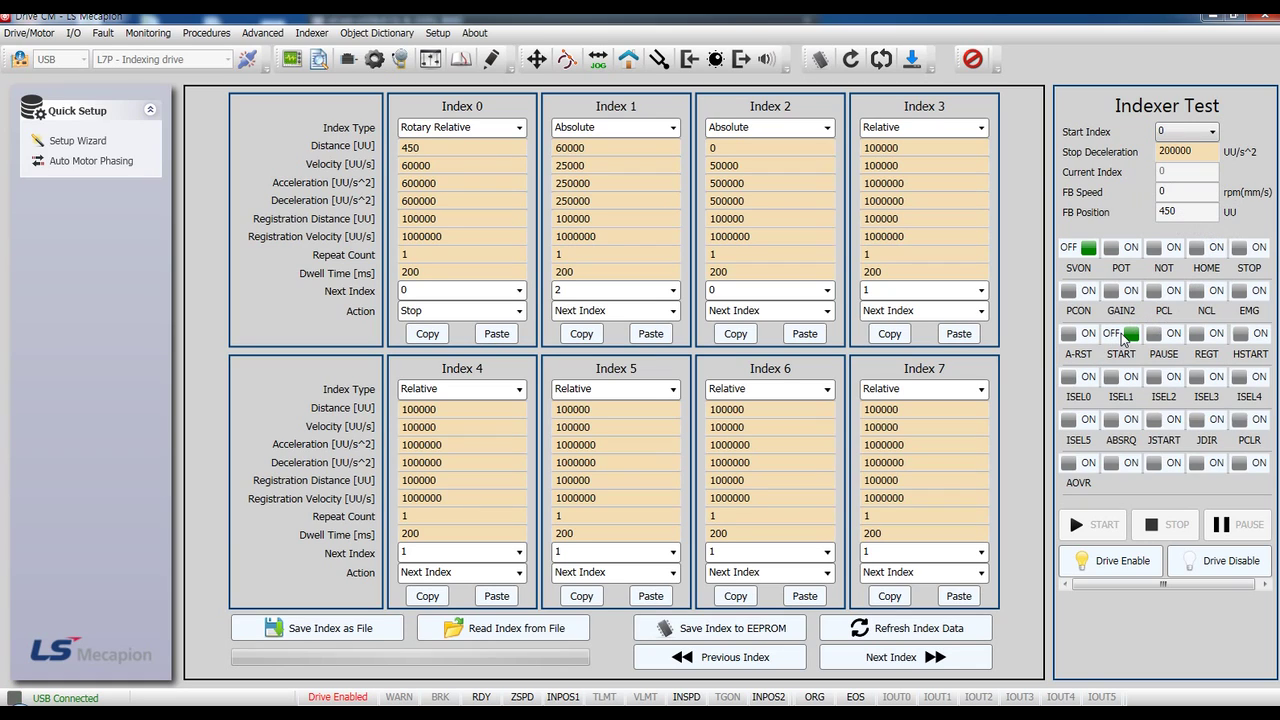
click(1125, 338)
click(1125, 338)
click(1125, 338)
click(1125, 338)
click(1125, 338)
click(1125, 338)
click(1125, 338)
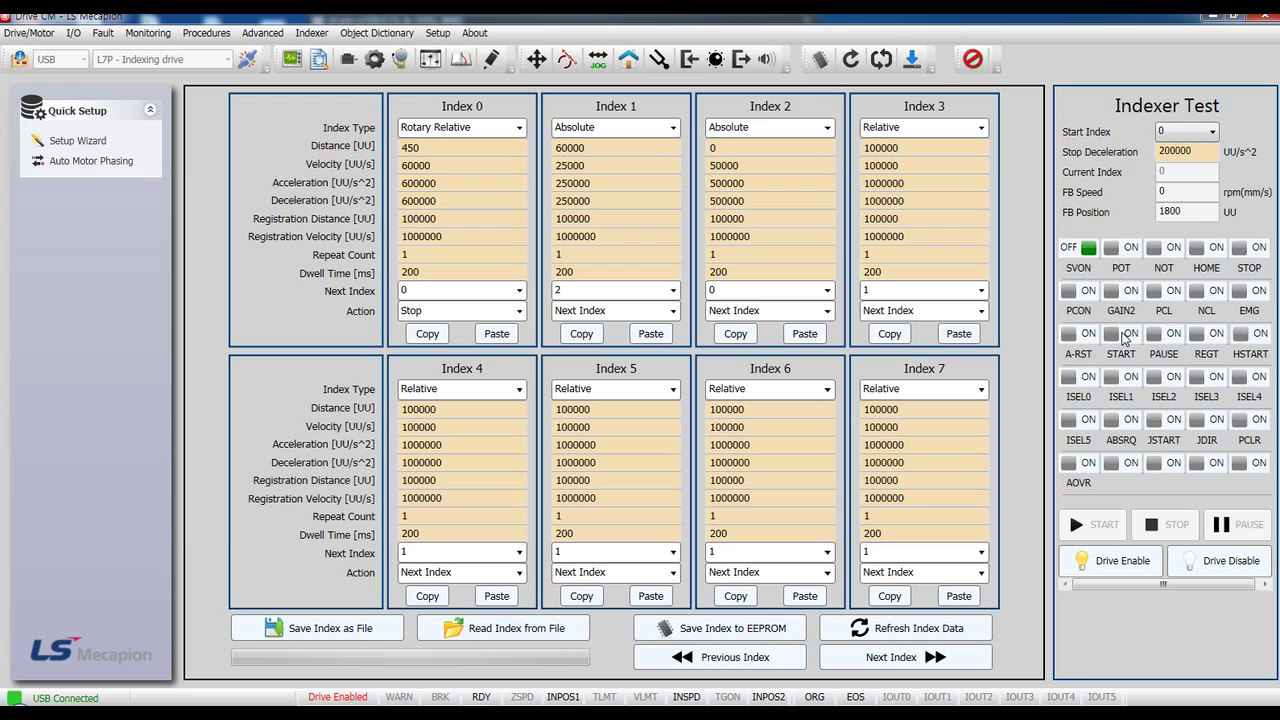
click(1125, 338)
click(1125, 338)
click(1125, 338)
click(1125, 338)
click(1125, 338)
click(1125, 338)
click(1125, 338)
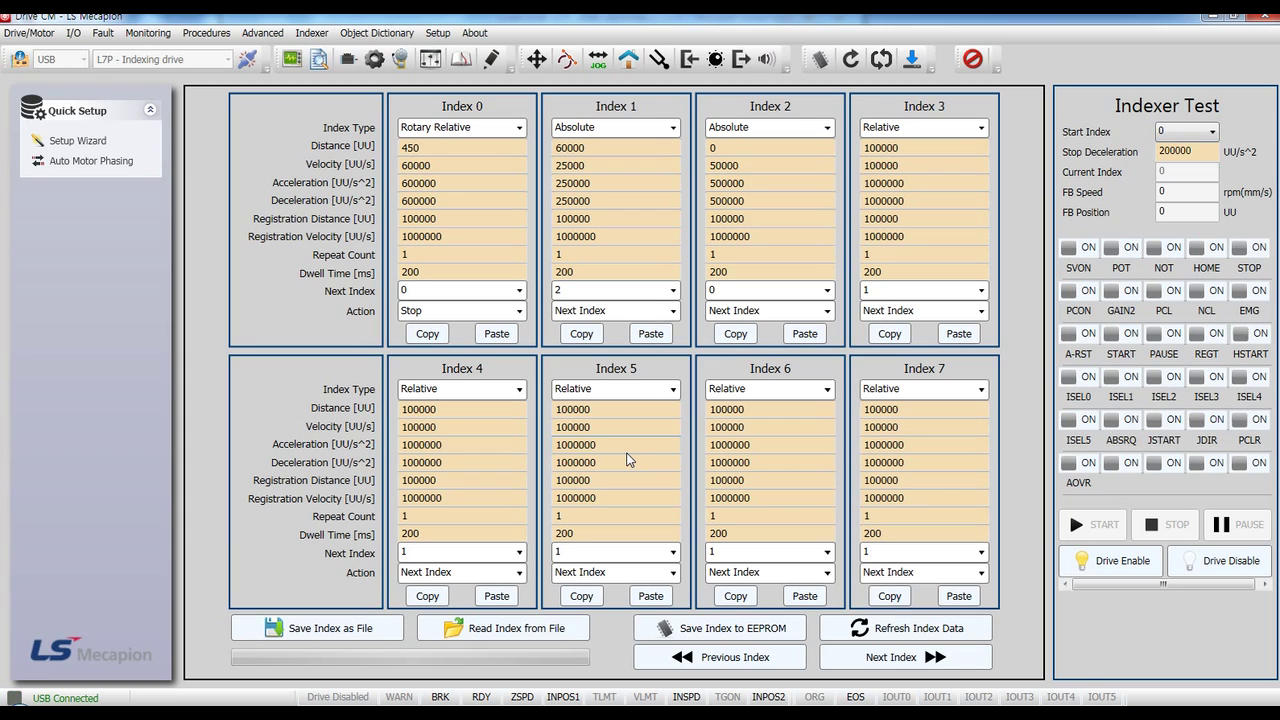
Confirm 7200 as the Modulo Factor (0x240C) in the drive-specific miscellaneous parameters and save the parameters to memory.
click(400, 33)
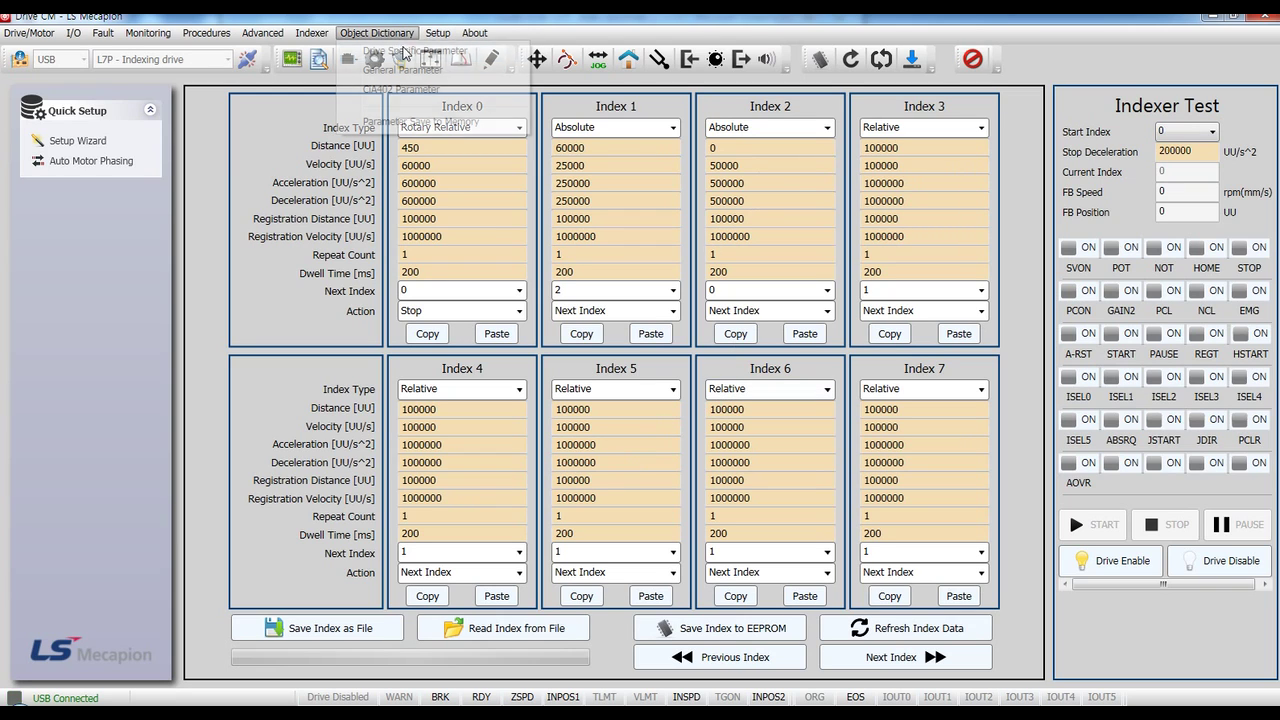
click(404, 50)
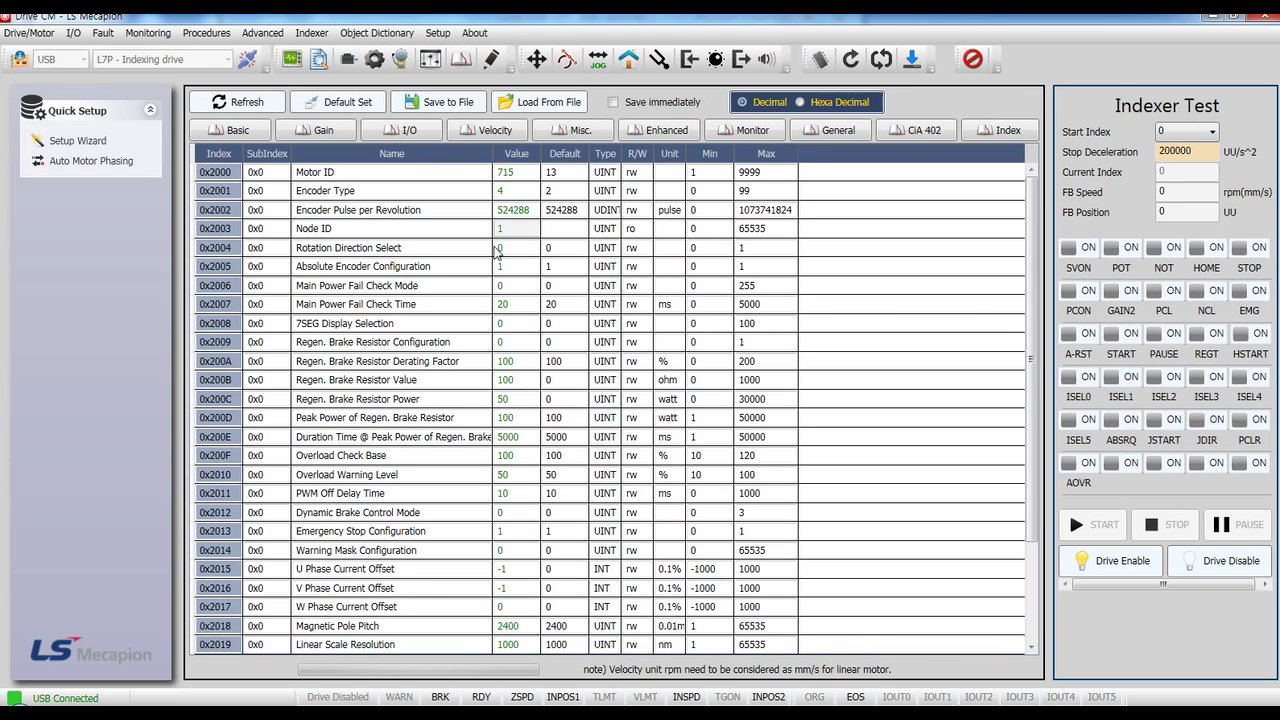
click(566, 132)
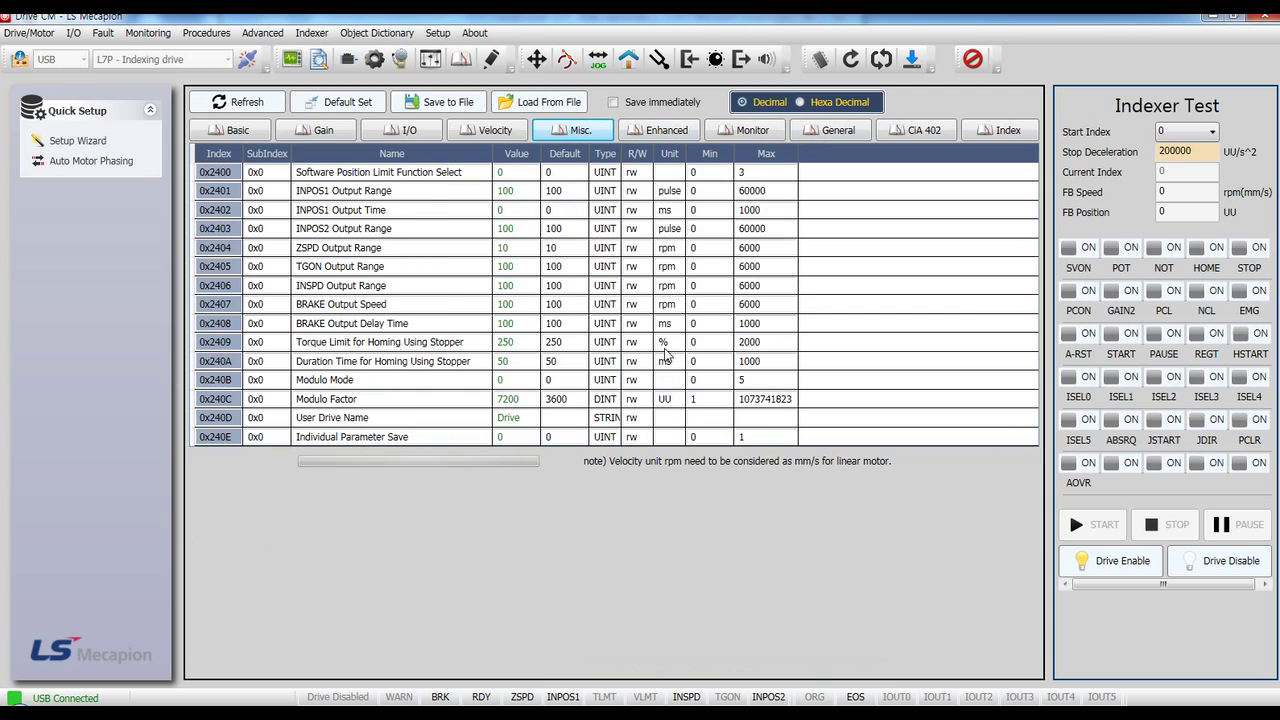
double_click(530, 398)
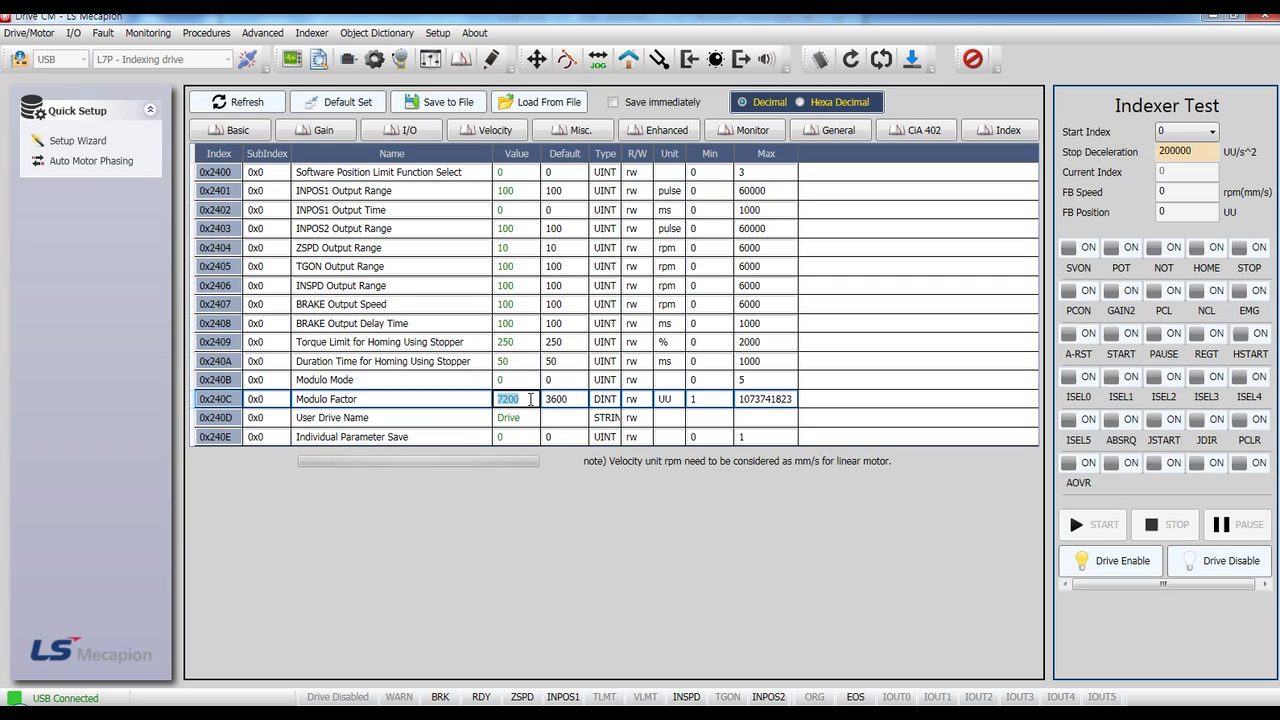
key(Return)
click(819, 59)
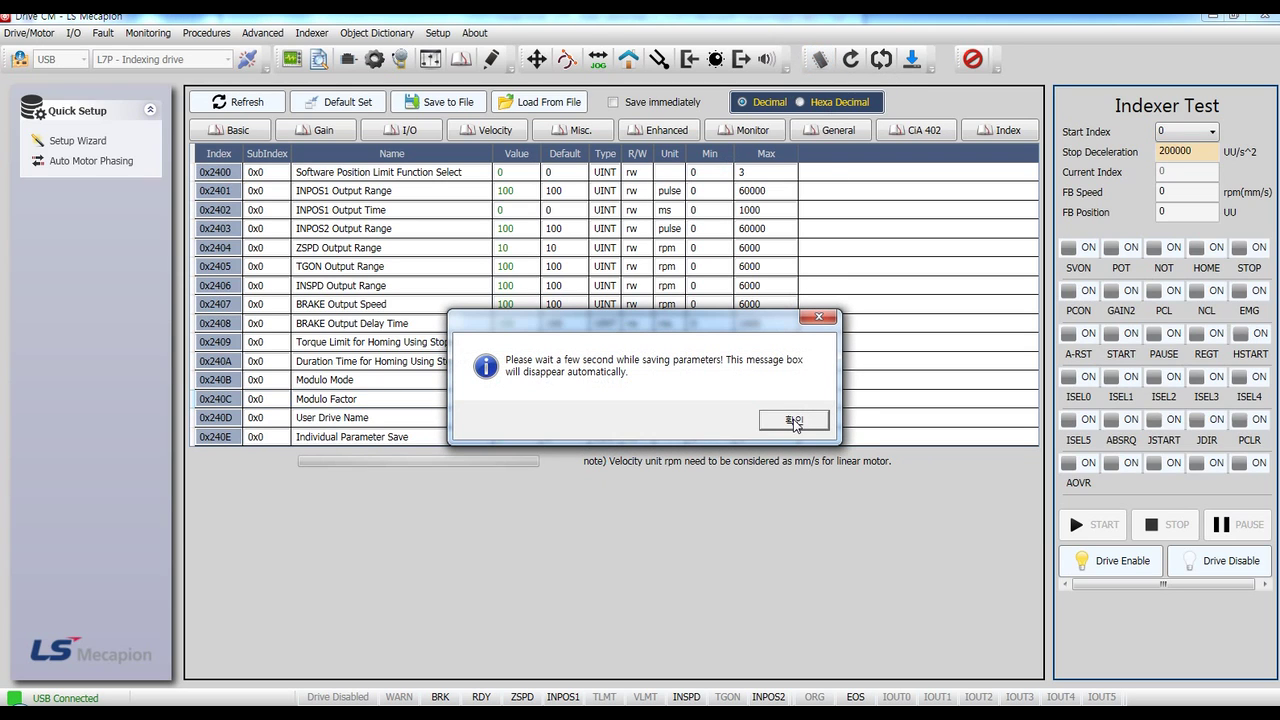
click(793, 422)
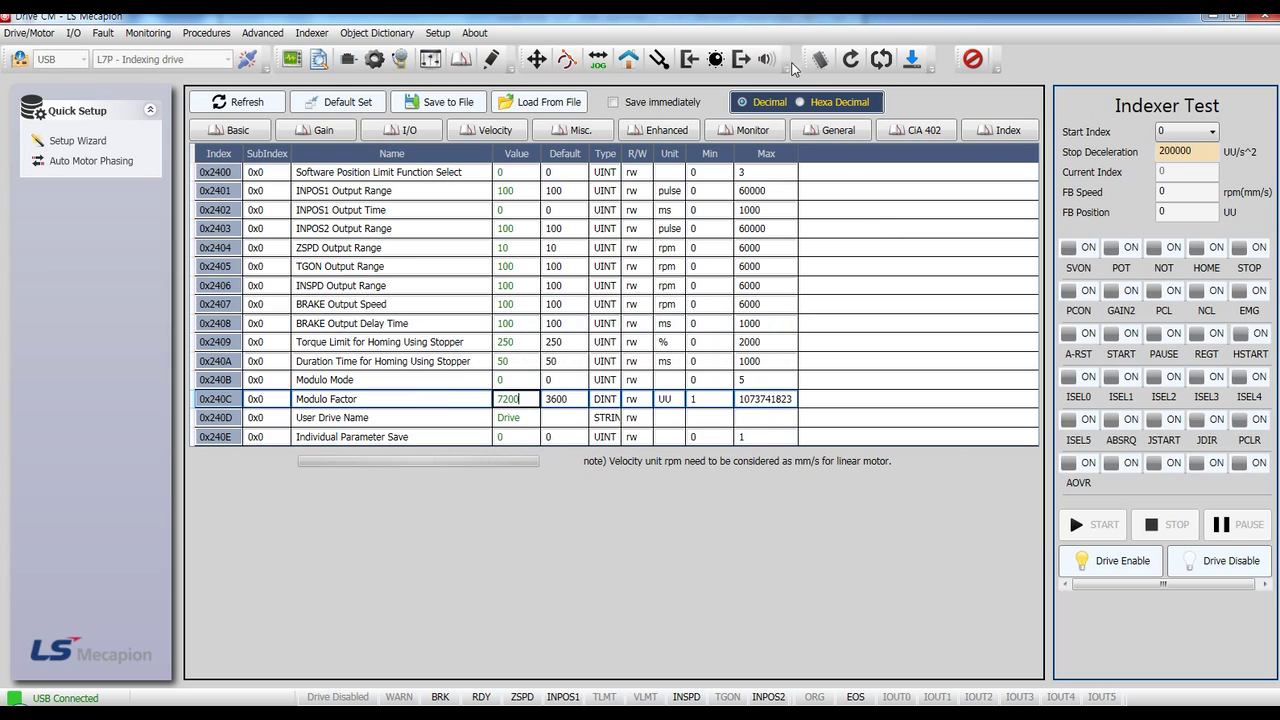
Soft-reset the drive, reconnect to it over USB and close the drive information window.
click(881, 60)
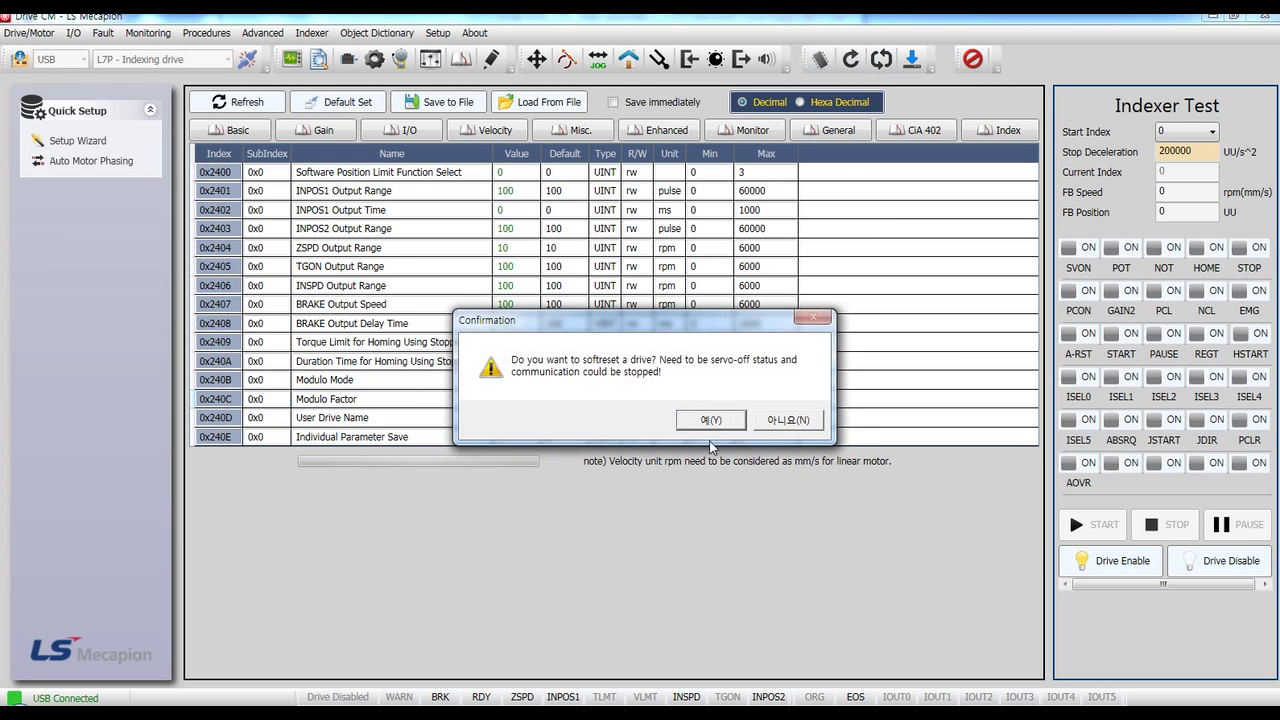
click(710, 421)
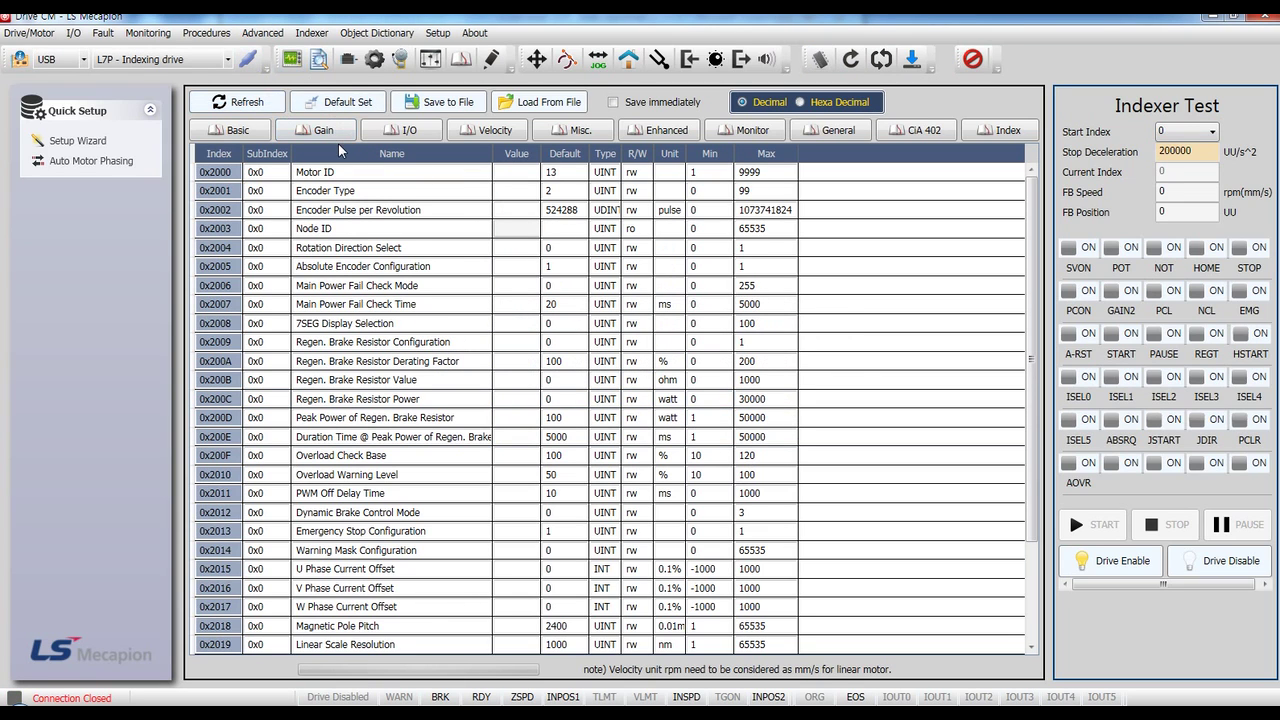
click(247, 59)
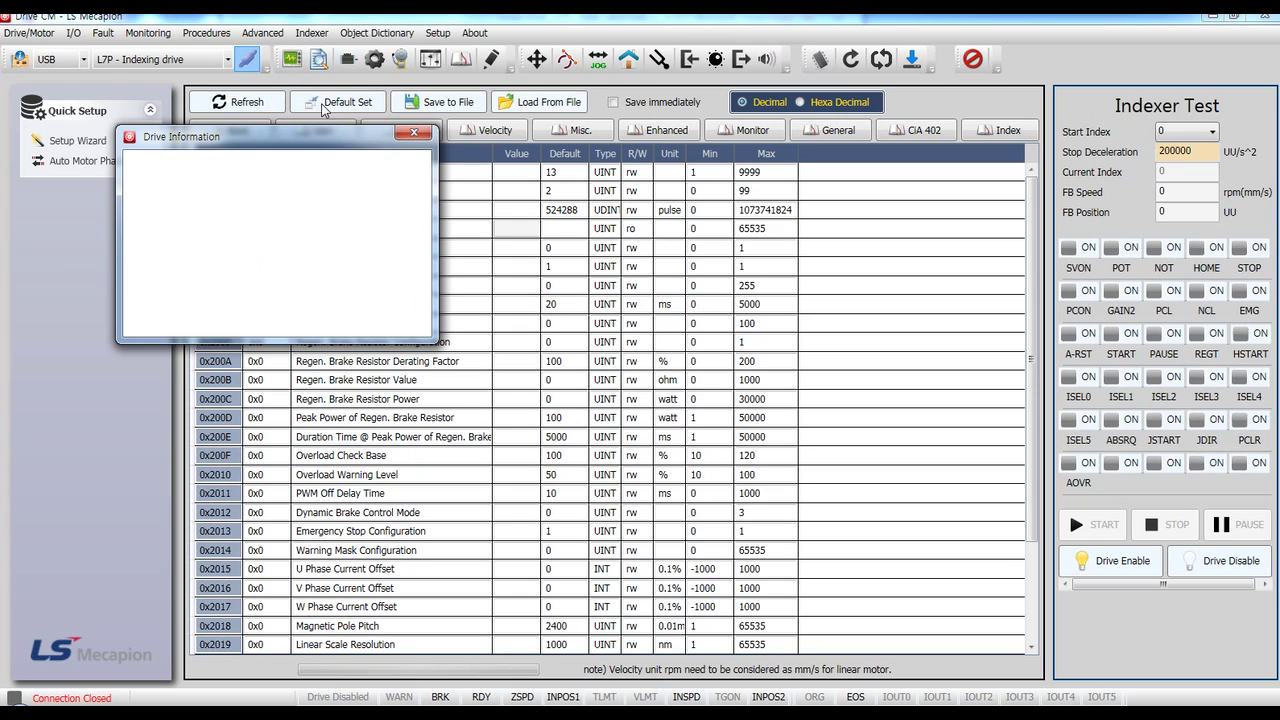
click(414, 135)
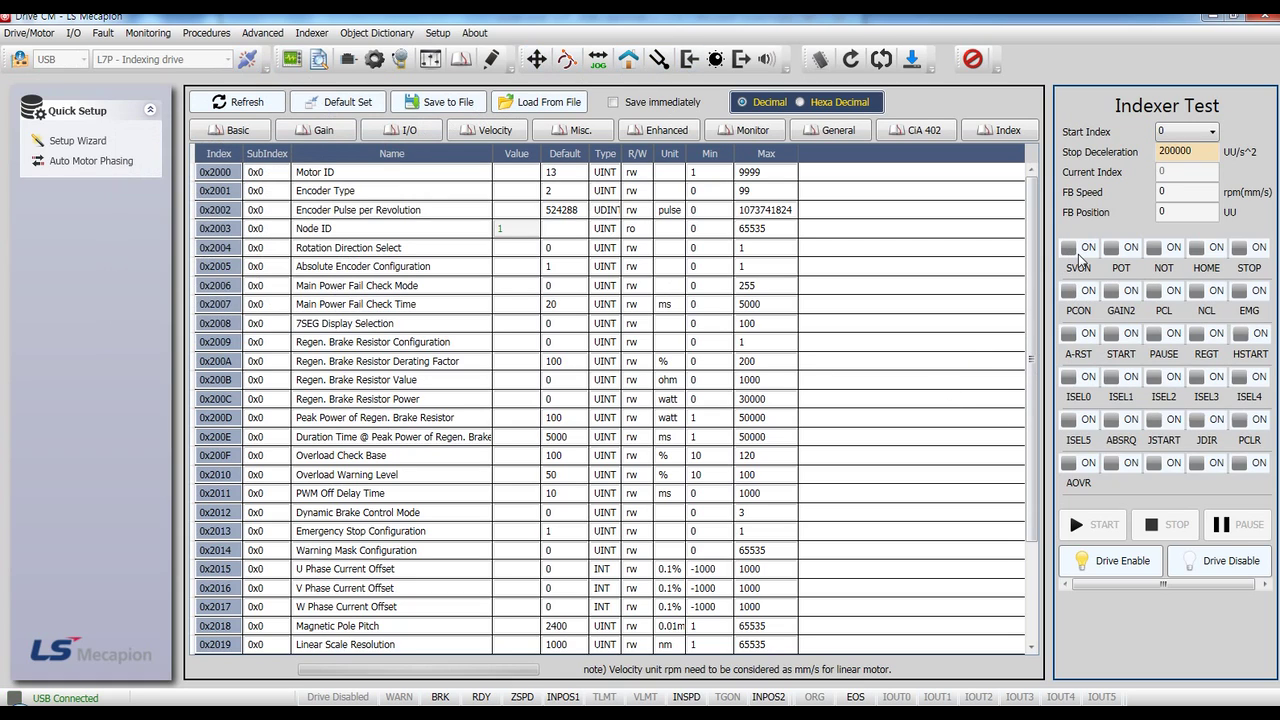
Enable the servo again with SVON and home the axis by pulsing HSTART.
click(1078, 252)
click(1250, 336)
click(1250, 338)
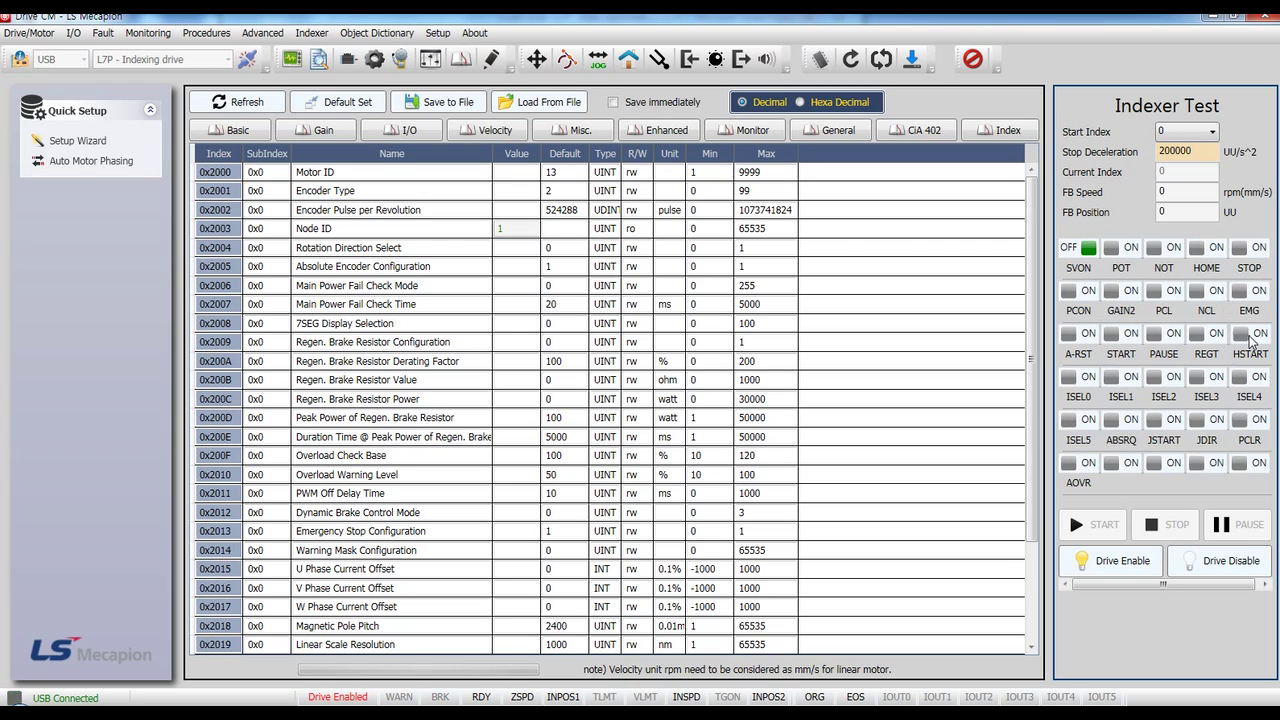
Pulse the START signal repeatedly to step the axis through successive Index 0 rotary moves after the reset.
click(1118, 340)
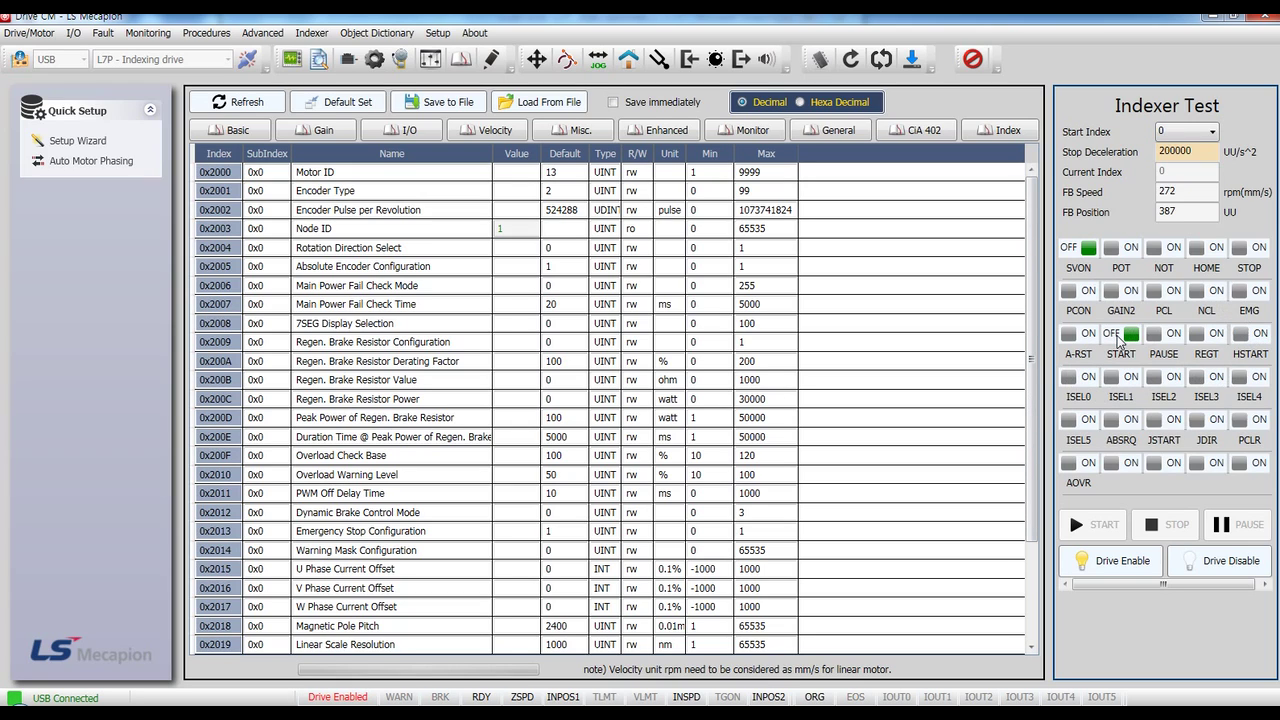
click(1118, 340)
click(1118, 340)
click(1118, 340)
click(1118, 340)
click(1118, 340)
click(1118, 340)
click(1117, 341)
click(1117, 341)
click(1117, 341)
click(1117, 341)
click(1117, 341)
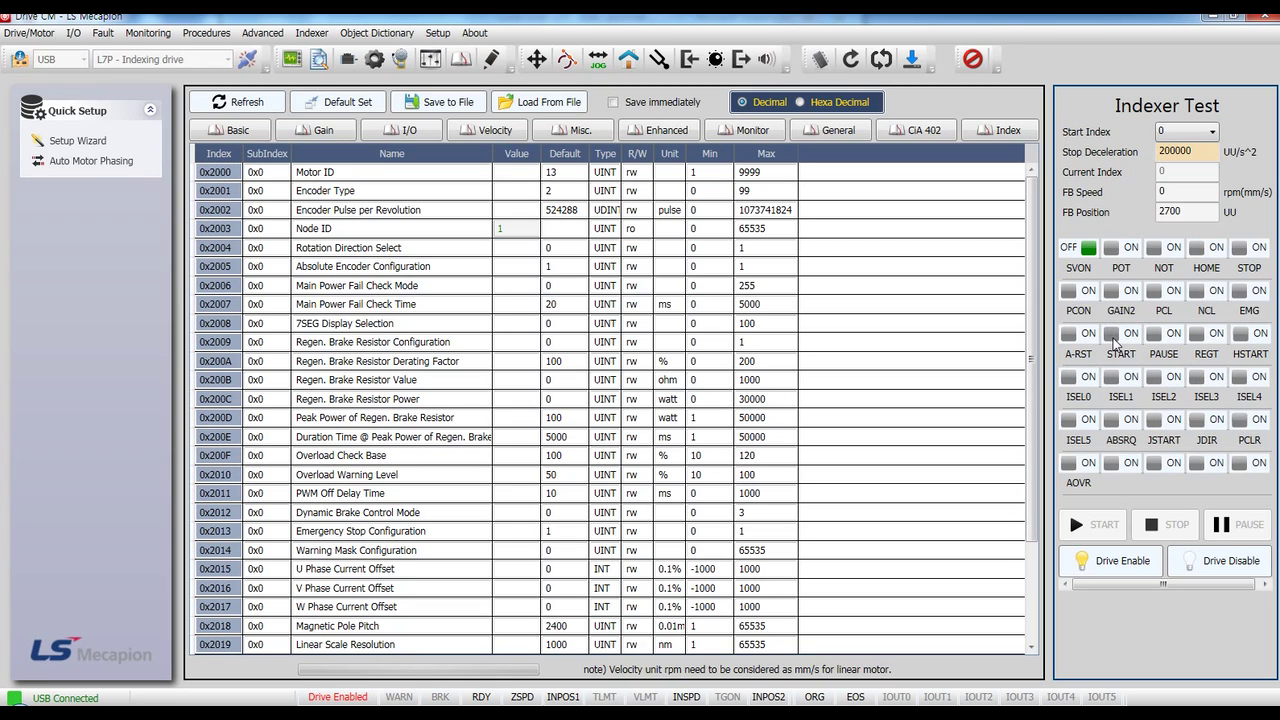
click(1117, 341)
click(1117, 341)
click(1113, 341)
click(1113, 341)
click(1113, 341)
click(1113, 341)
click(1113, 341)
click(1113, 341)
click(1113, 341)
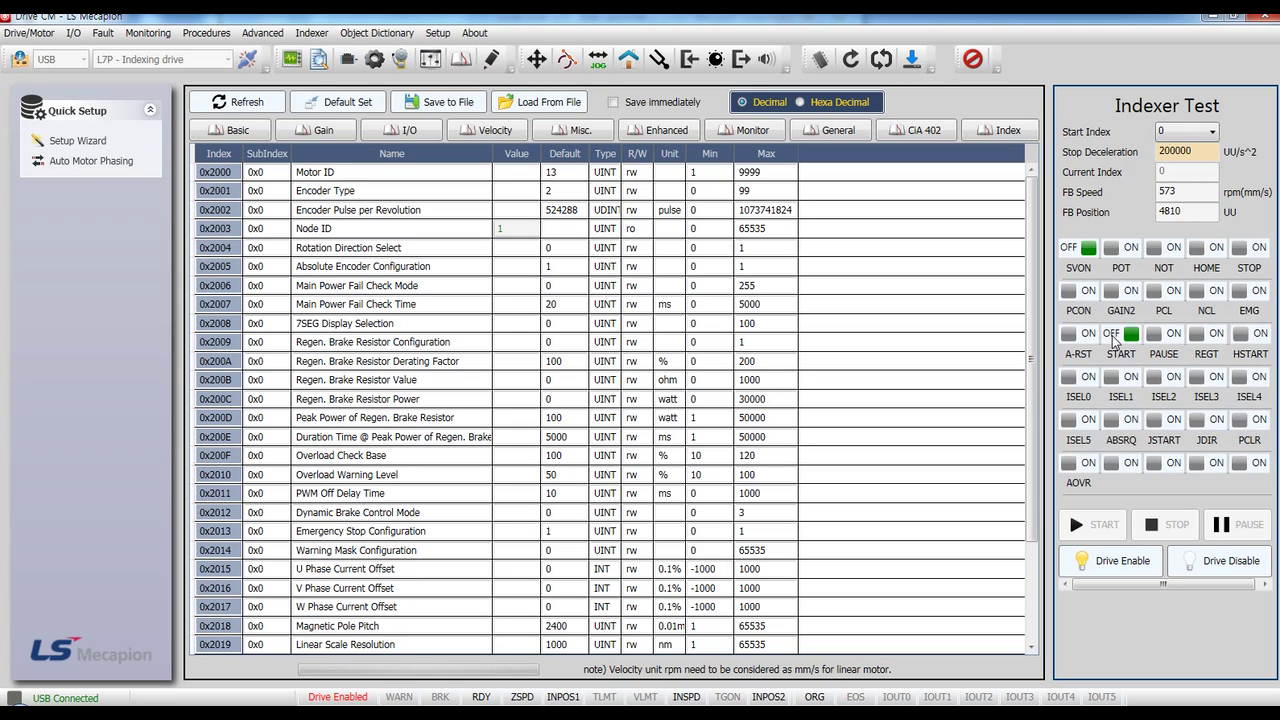
click(1113, 341)
click(1113, 341)
click(1113, 341)
click(1113, 341)
click(1113, 341)
click(1113, 341)
click(1113, 341)
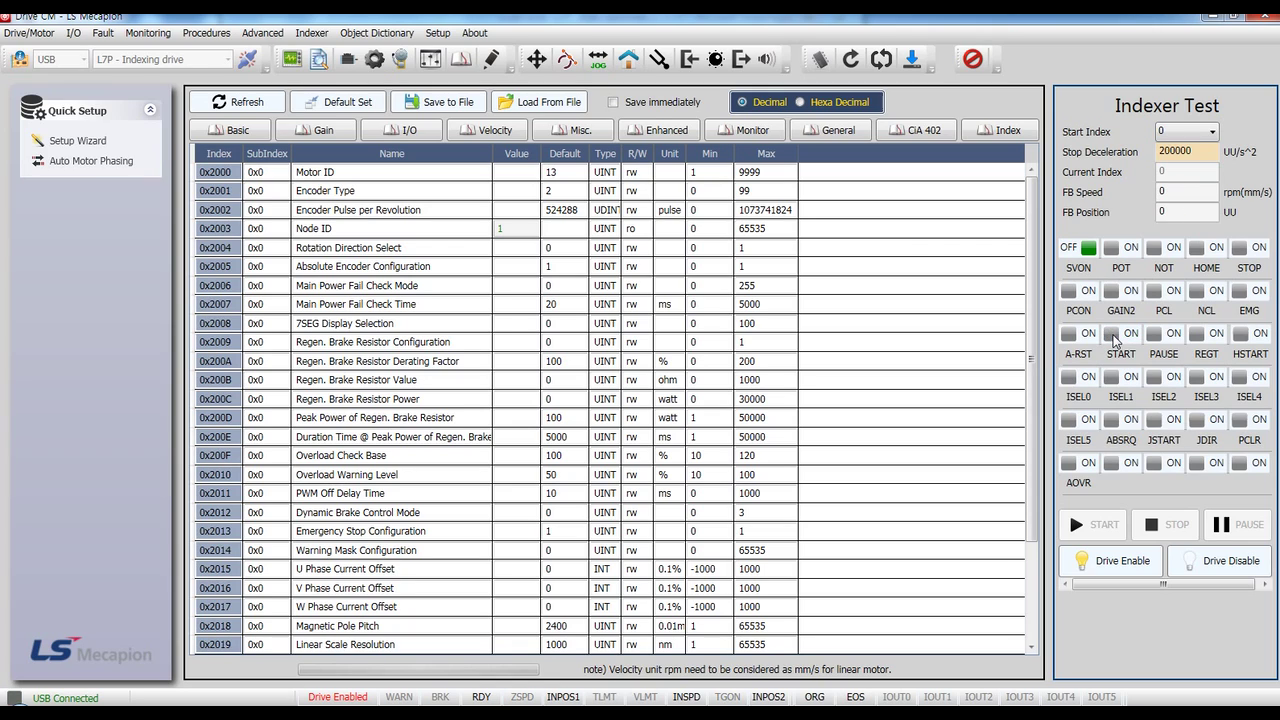